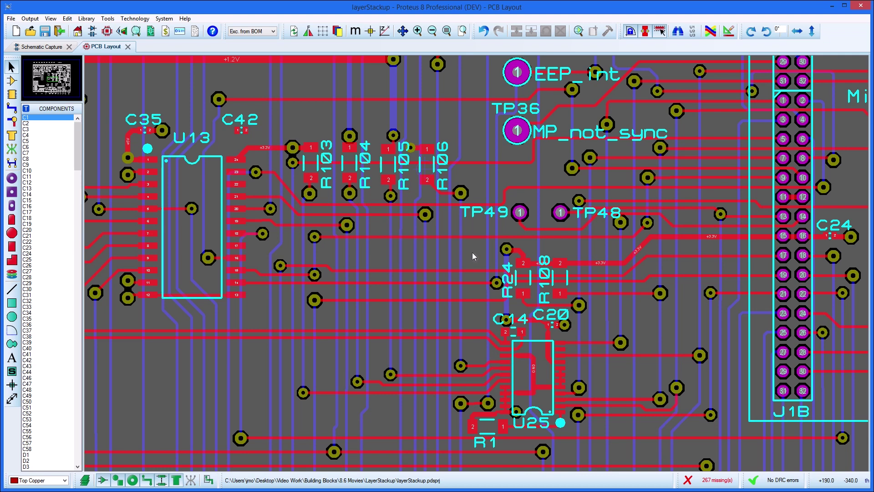
- Open Technology > Set Layer Stackup to edit the 6-layer, 72.2th stackup and drill spans
click(136, 19)
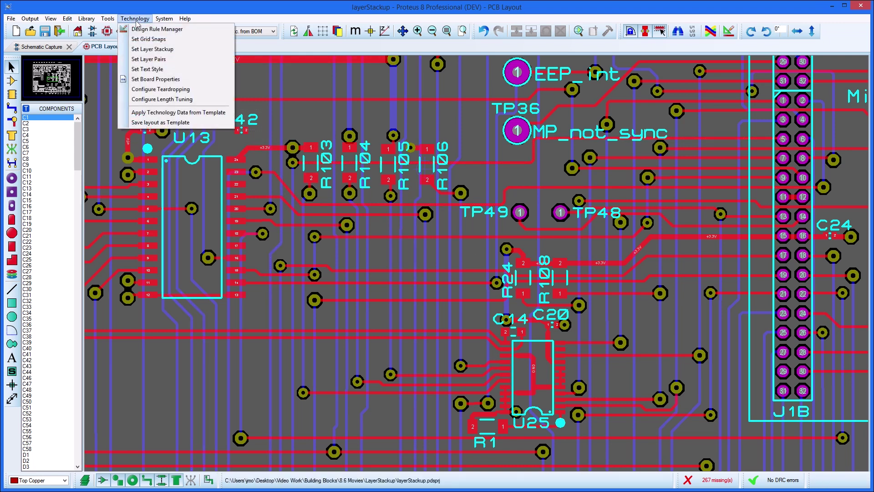
click(143, 49)
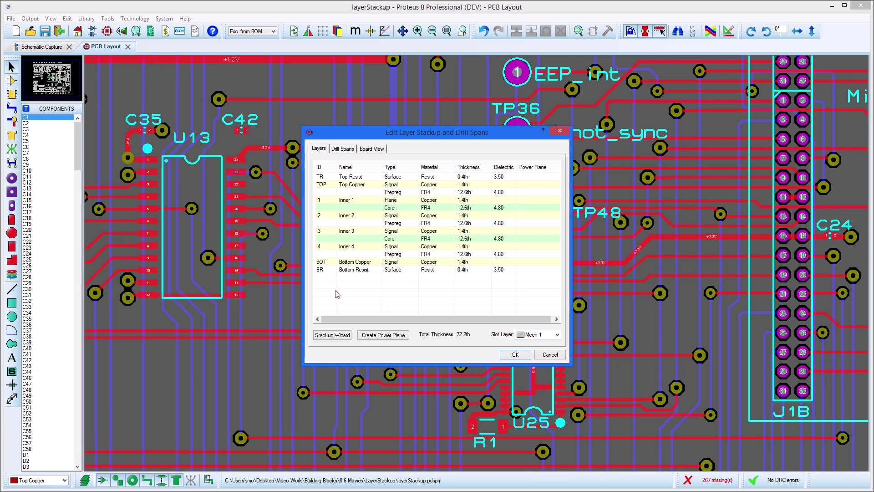
- Regenerate the stackup with the Stackup Wizard: 6 copper layers, External Pairs style; then read the dialog help
click(340, 338)
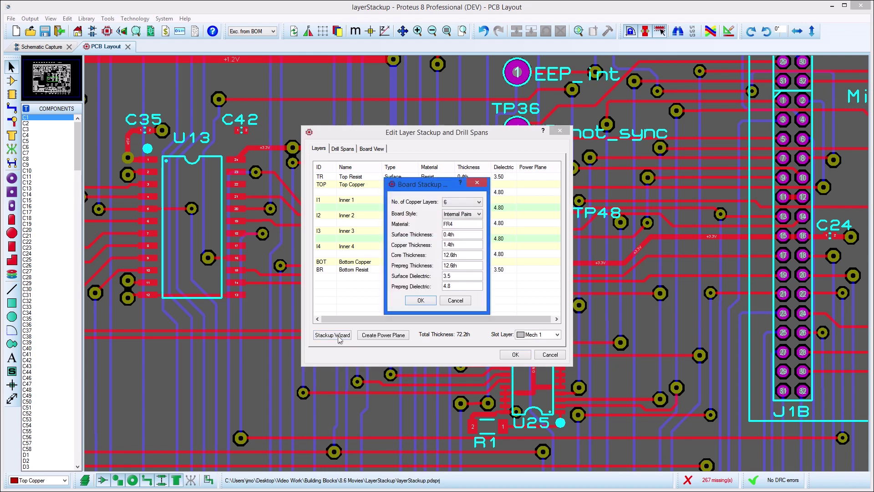
click(480, 203)
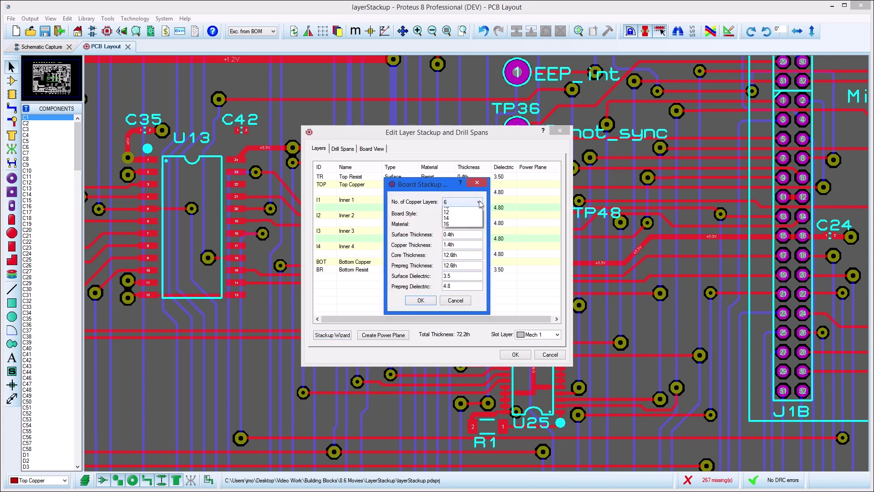
click(480, 203)
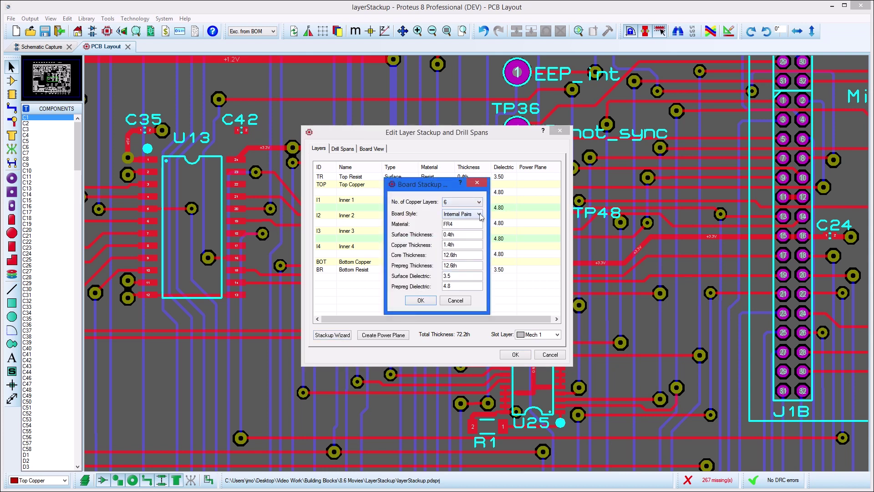
click(479, 214)
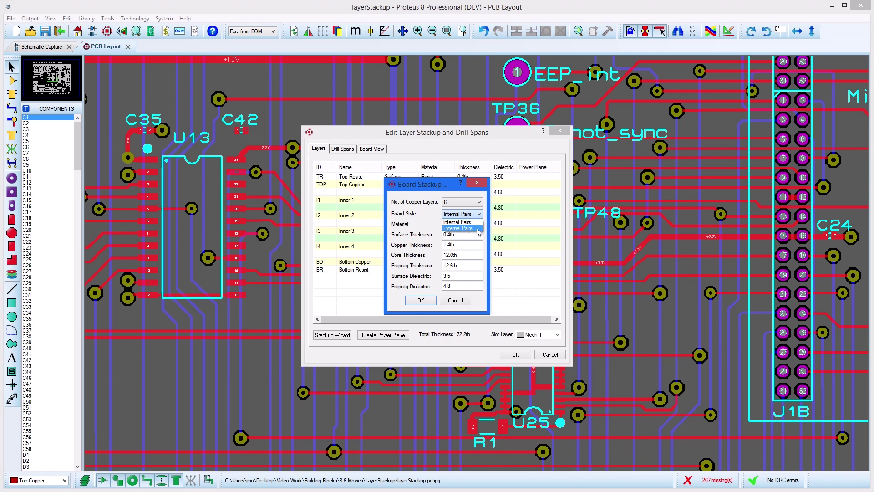
click(458, 228)
click(430, 305)
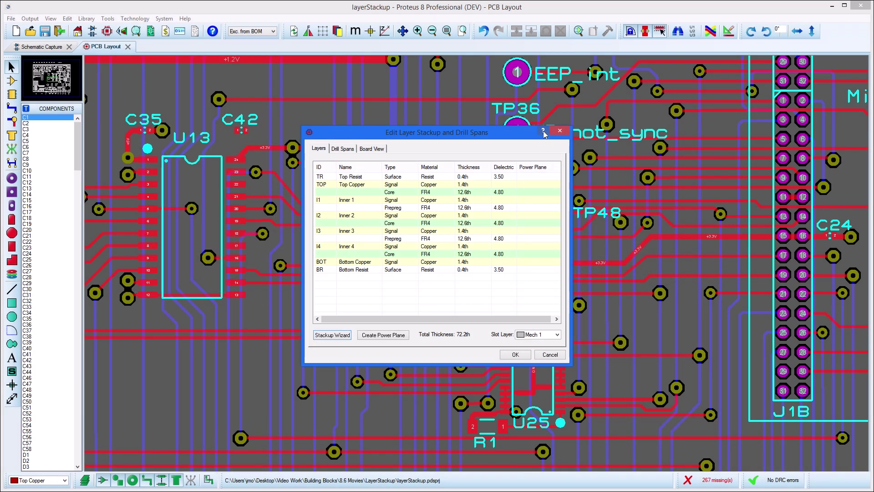
click(543, 131)
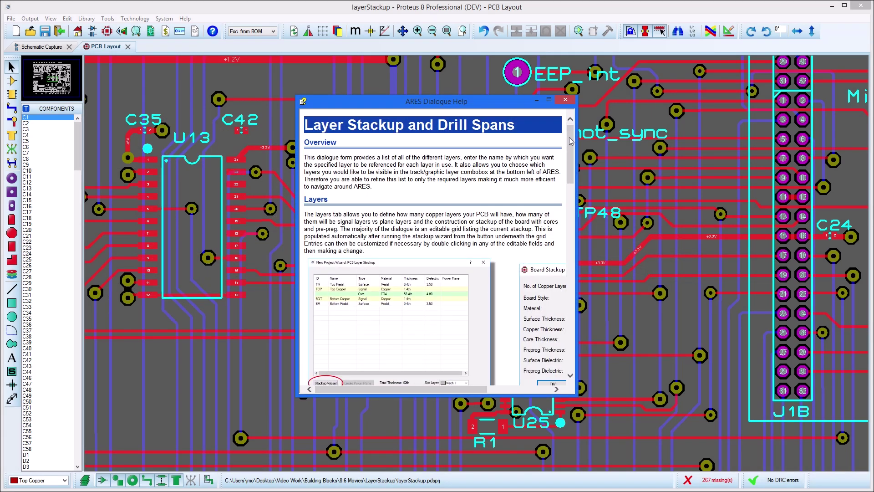
scroll(560, 207, down, 10)
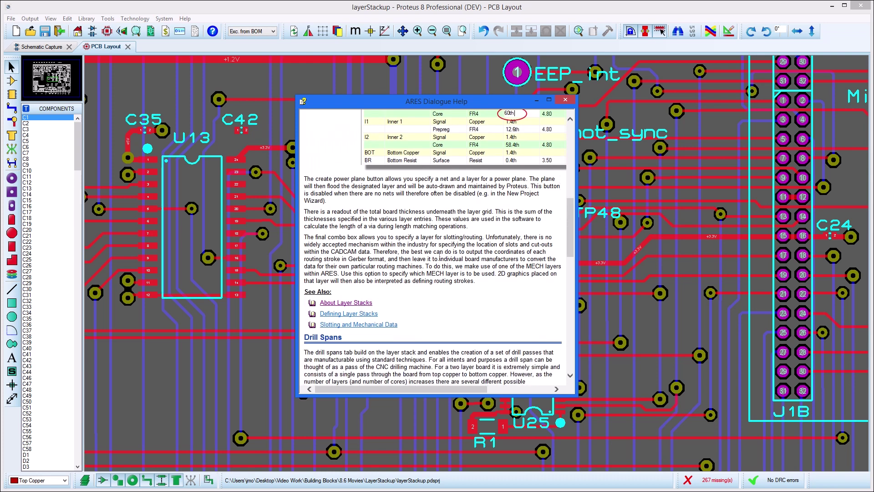
- Change the layer type of Inner 1 and Inner 4 to Plane
click(566, 101)
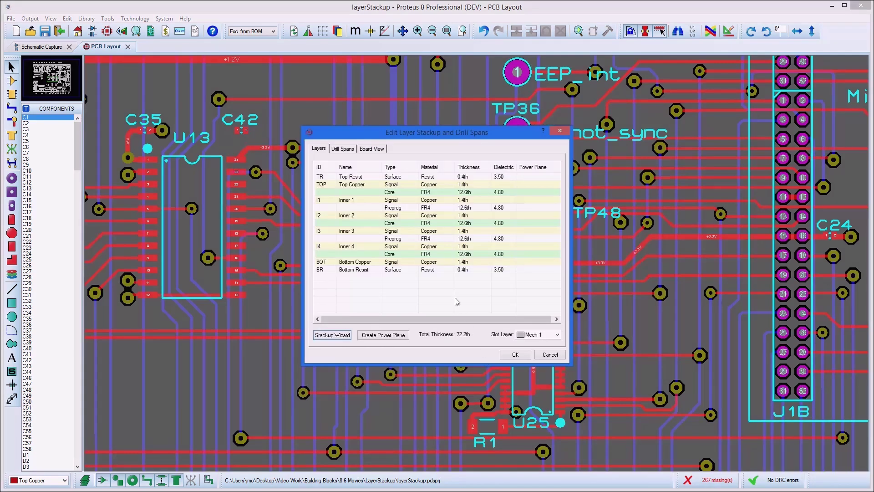
click(407, 201)
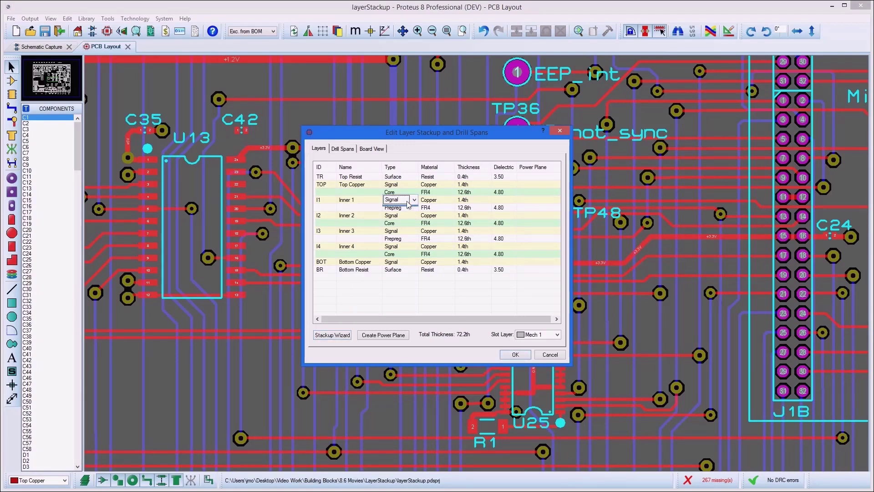
click(406, 201)
click(406, 213)
click(403, 246)
click(403, 247)
click(403, 254)
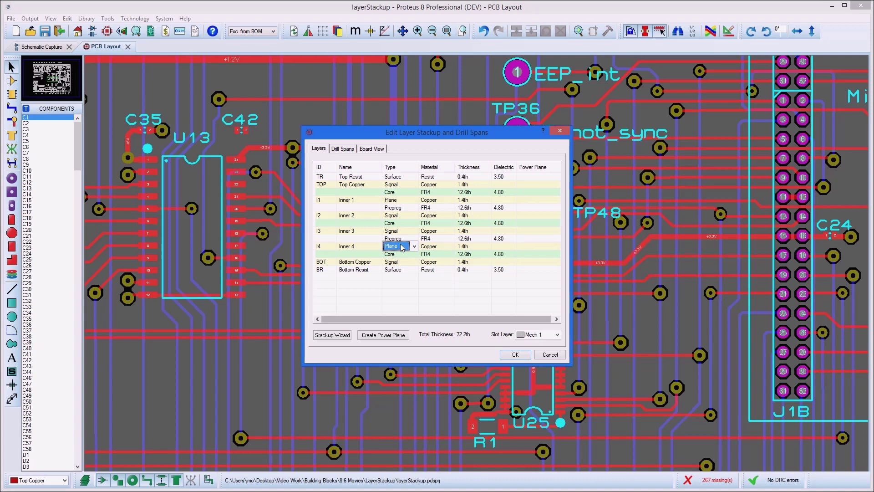
- Rename Inner 1 to GND and Inner 4 to +3.3V
click(355, 198)
text(GND)
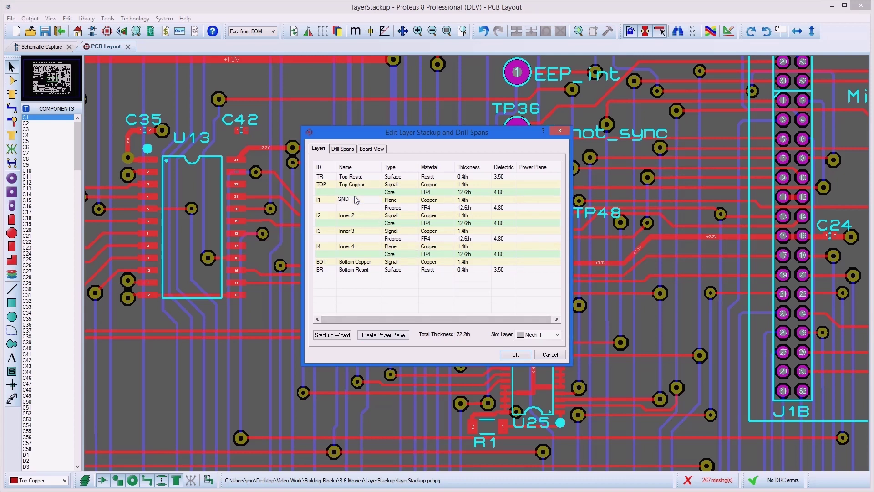
click(354, 246)
text(+3.3V)
- Create a power plane for net GND on Inner 1
click(384, 335)
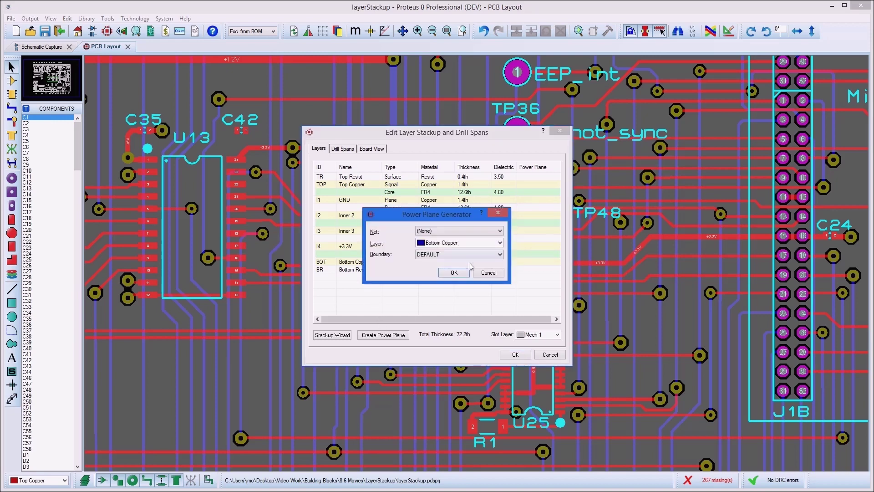
click(499, 243)
click(491, 259)
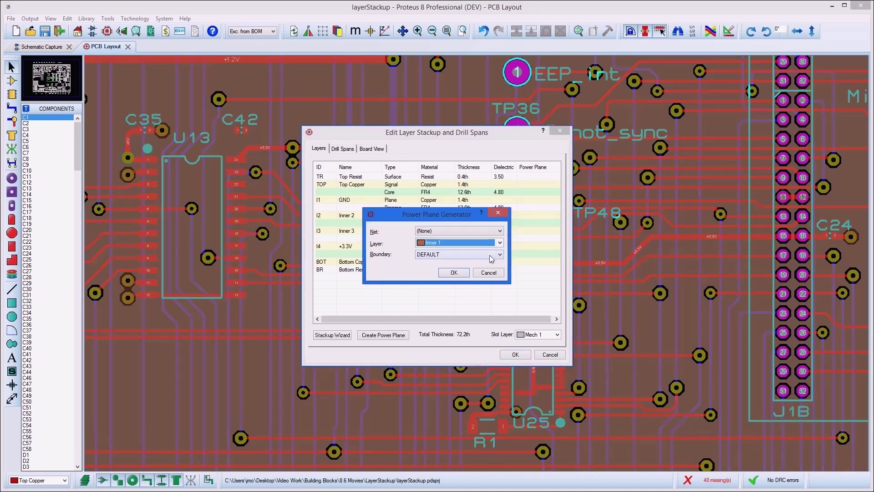
click(499, 231)
key(g)
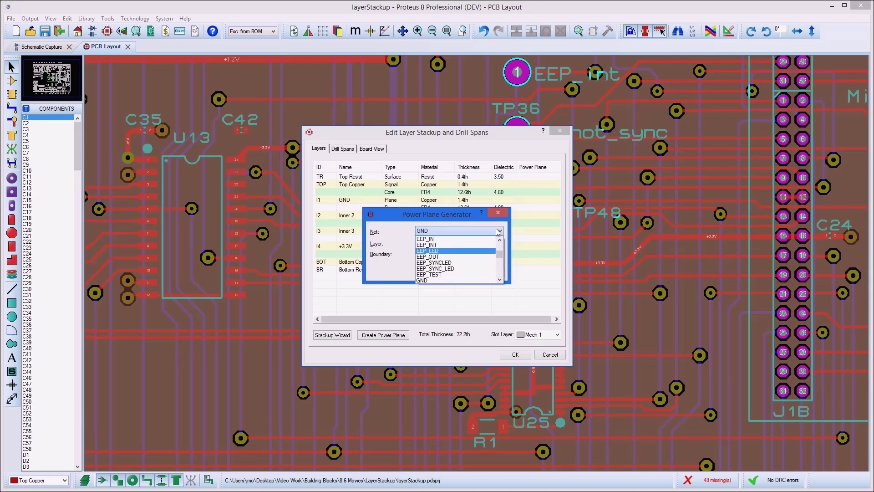
key(Return)
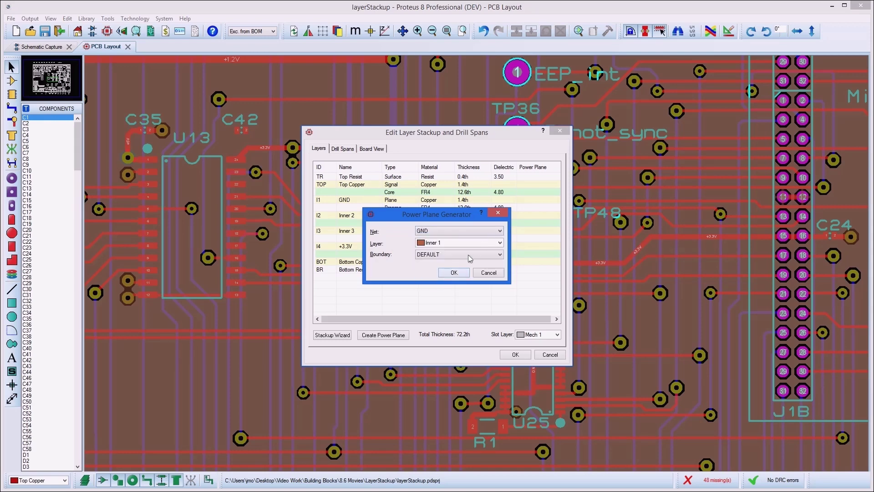
click(454, 272)
- Create a second power plane for net +3.3V on Inner 4
click(395, 335)
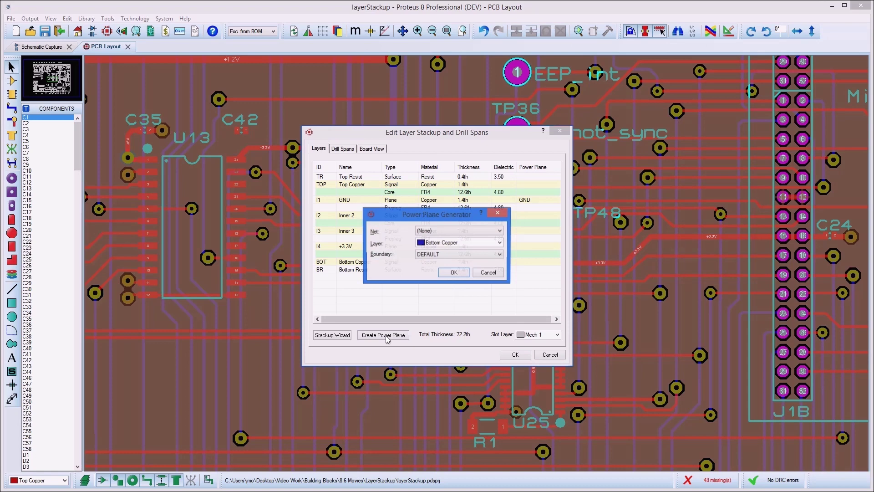
click(499, 242)
key(Down)
key(Down)
key(Down)
key(Down)
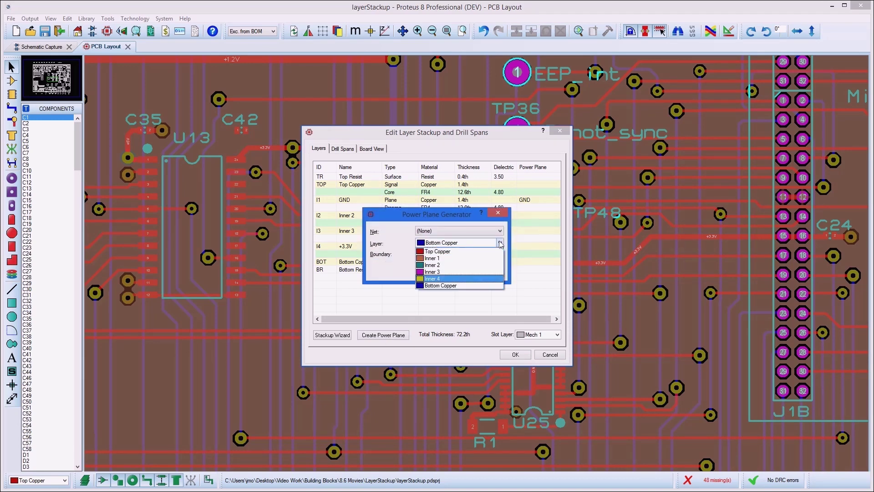
key(Return)
click(500, 231)
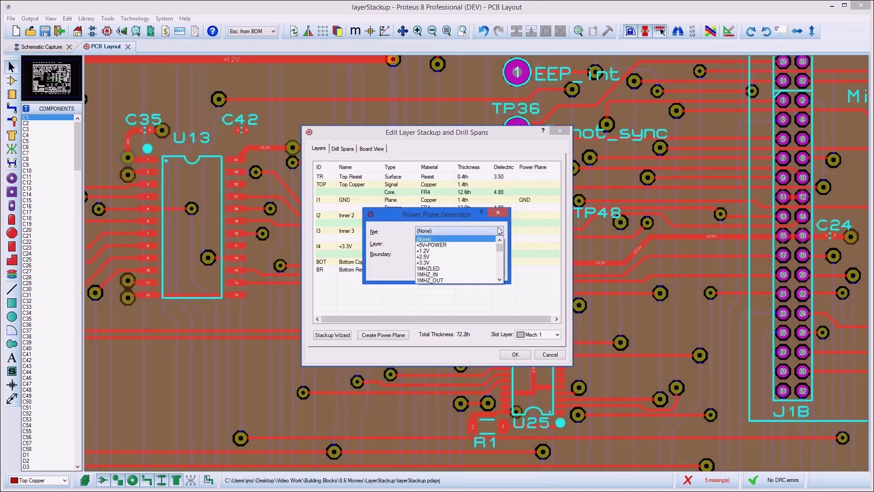
click(474, 263)
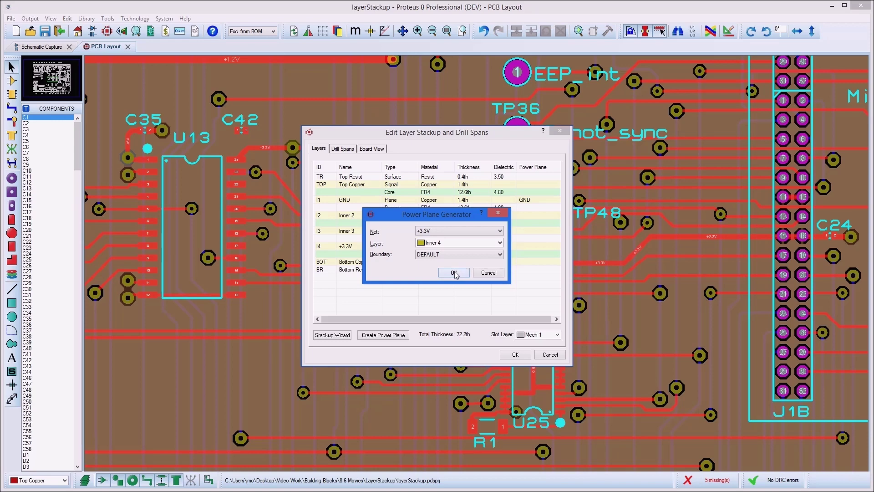
click(456, 272)
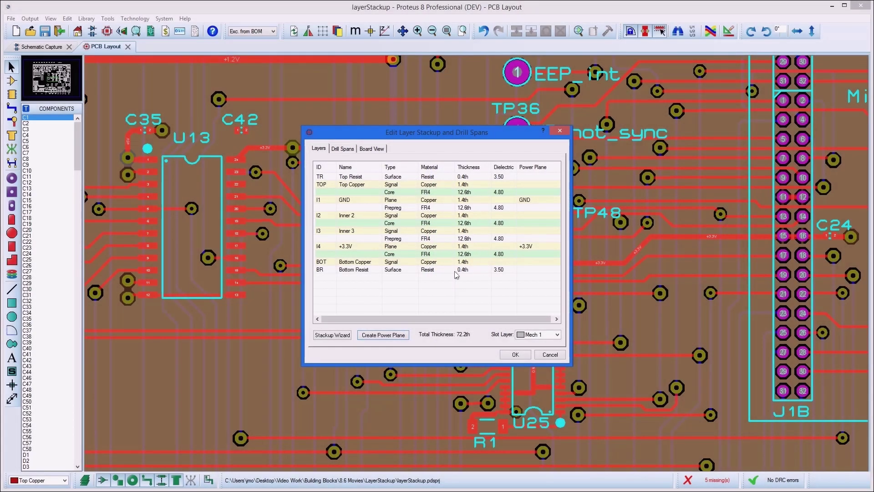
- Generate blind and buried drill spans from the cores and review them in Board View
click(342, 149)
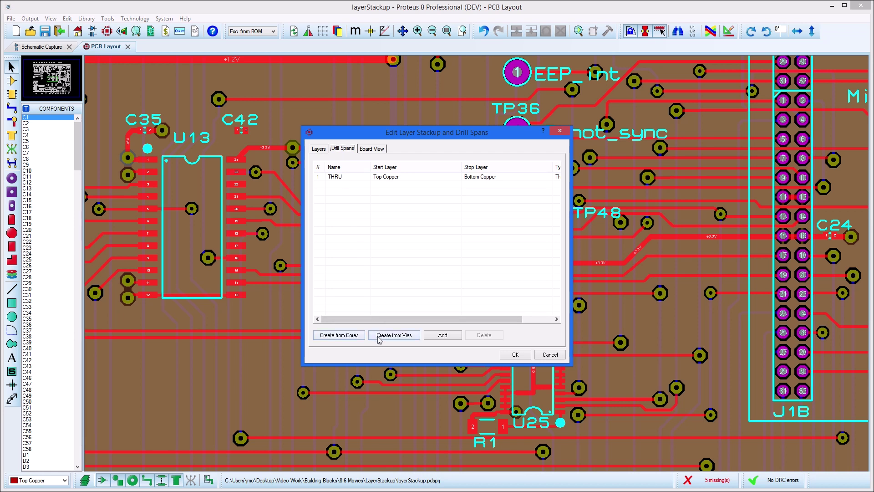
click(345, 336)
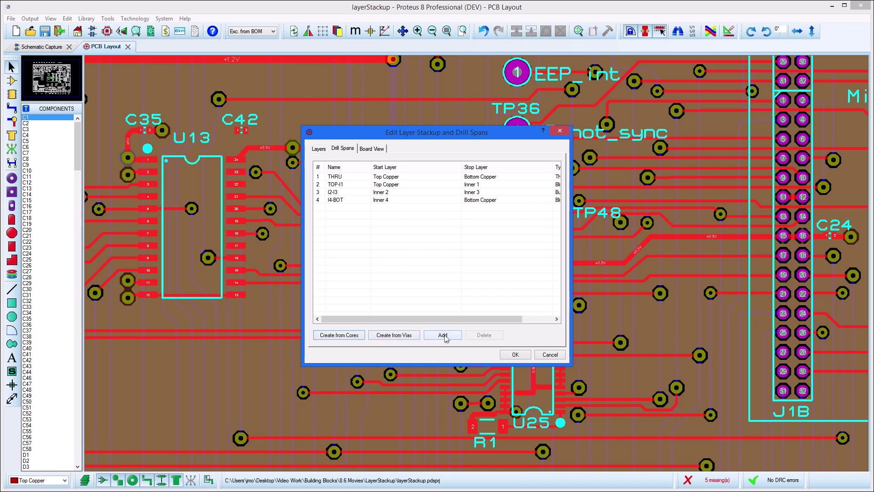
click(377, 151)
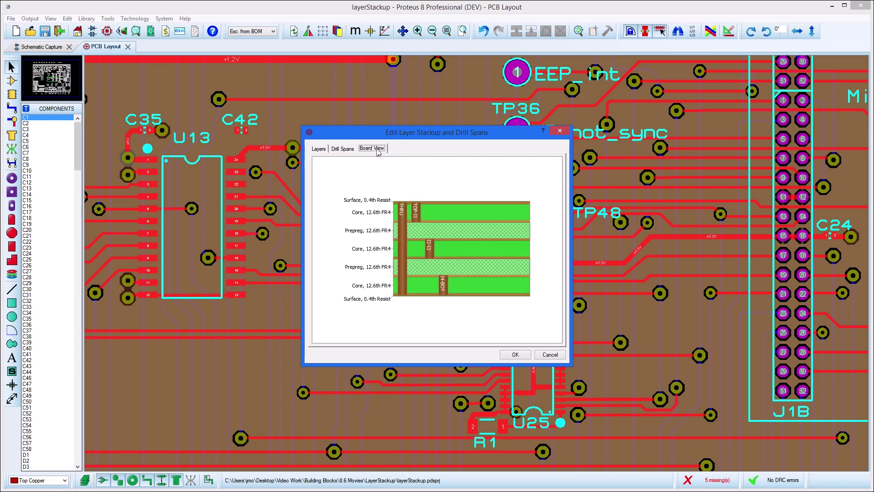
click(344, 149)
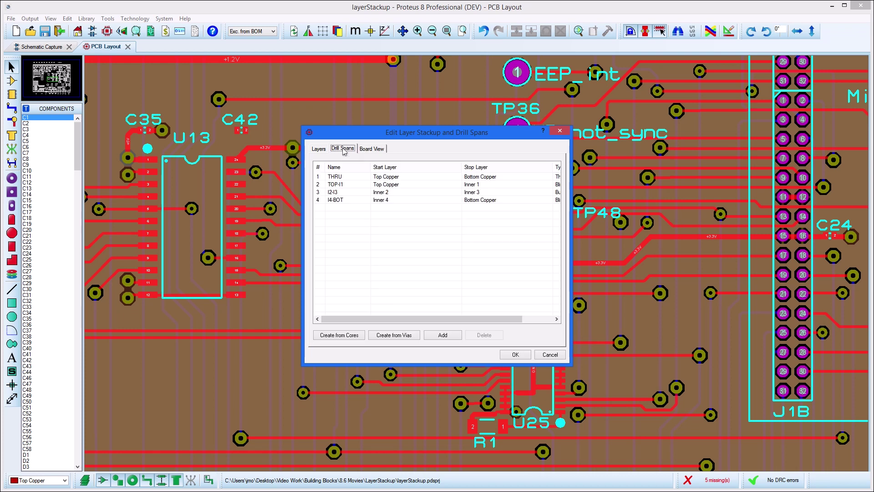
- Add a TOP-I3 drill span from Top Copper to Inner 3 and apply the stackup
click(442, 337)
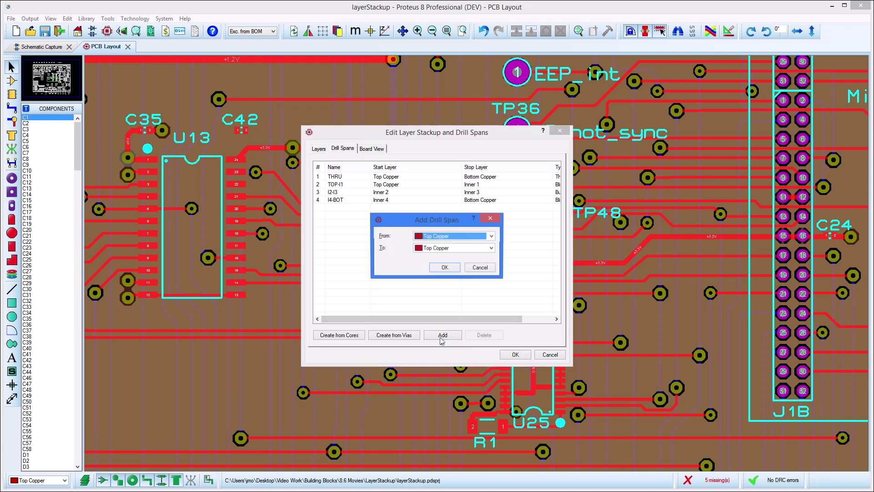
click(493, 251)
click(475, 272)
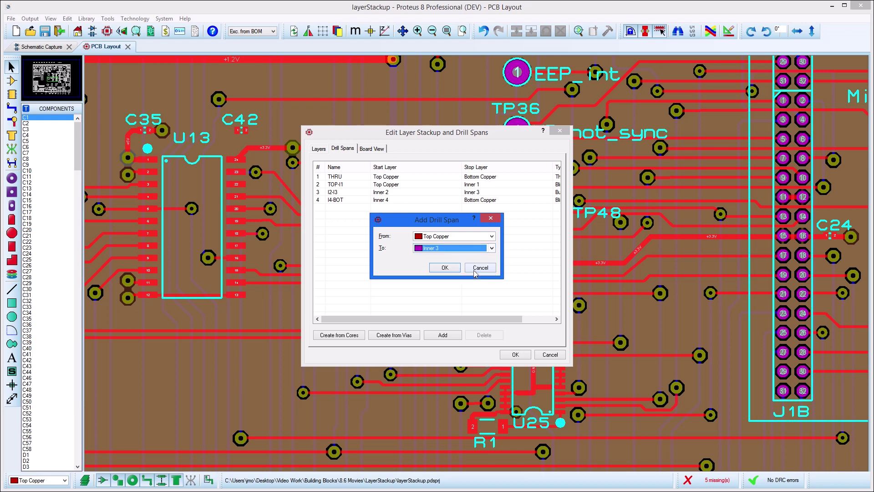
click(445, 268)
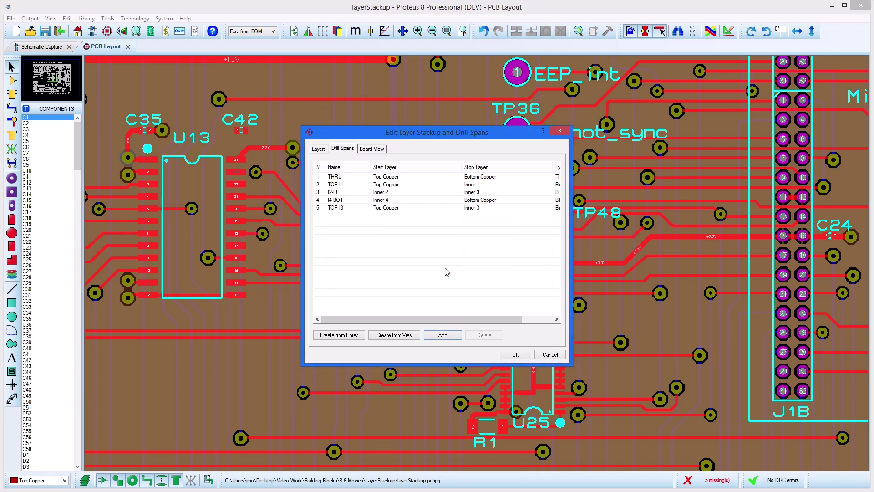
click(370, 150)
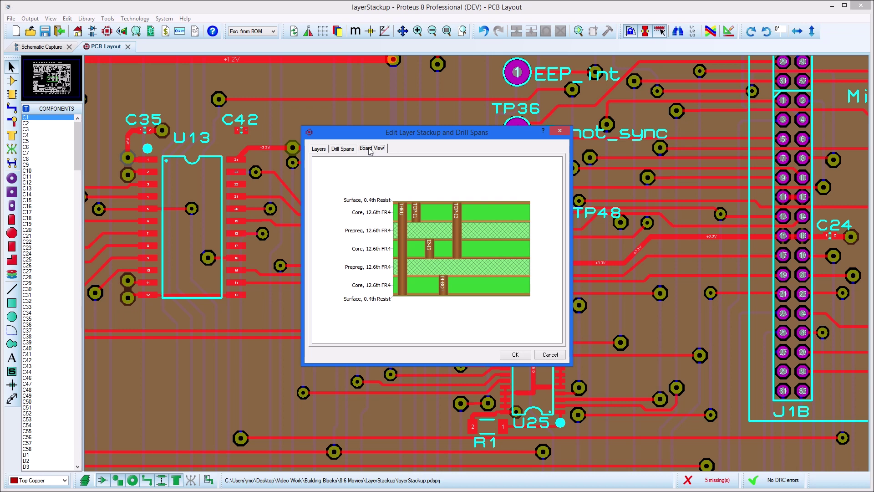
click(512, 355)
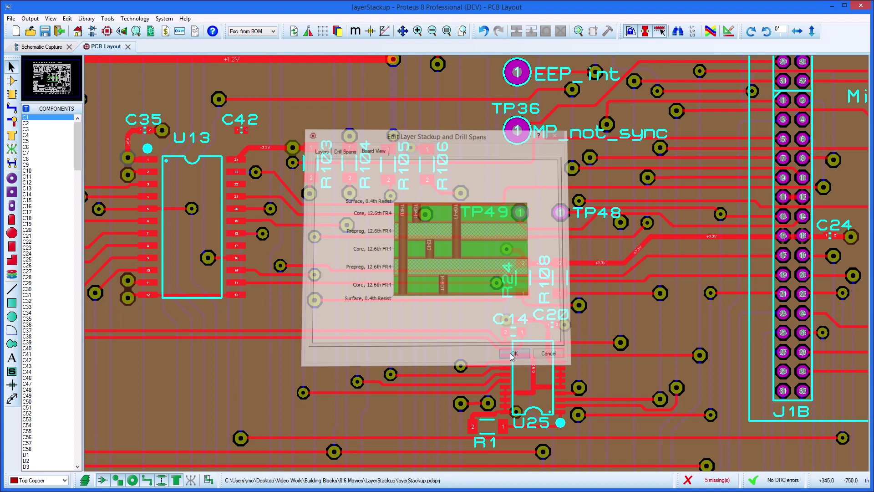
- Route MP_TP from U13 pad 17 over Inner 3 and Inner 2 via vias to J1B pin 29
key(t)
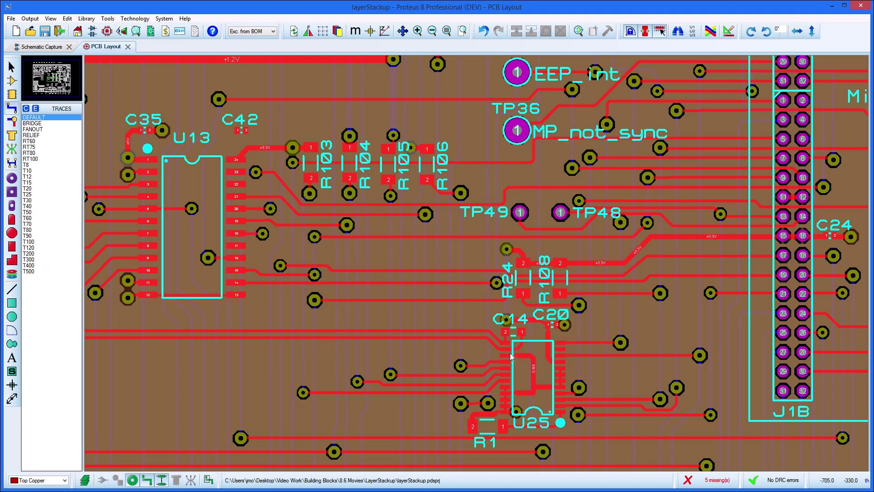
click(239, 246)
double_click(260, 255)
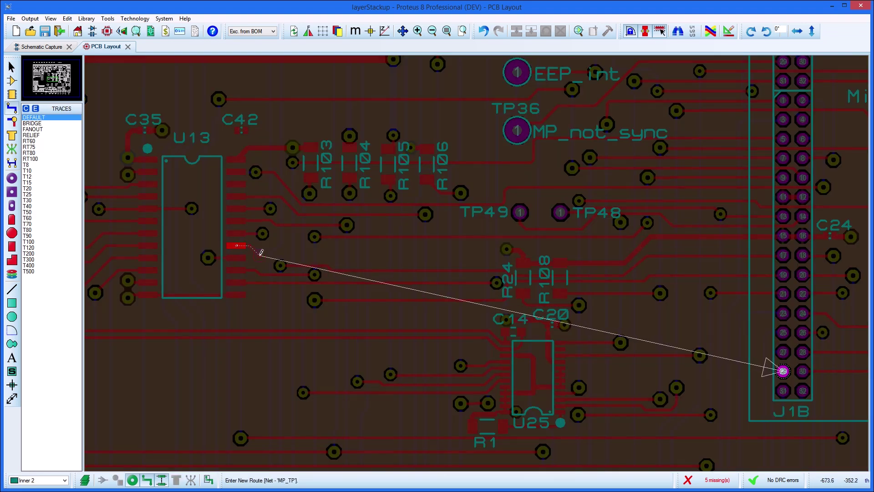
click(261, 317)
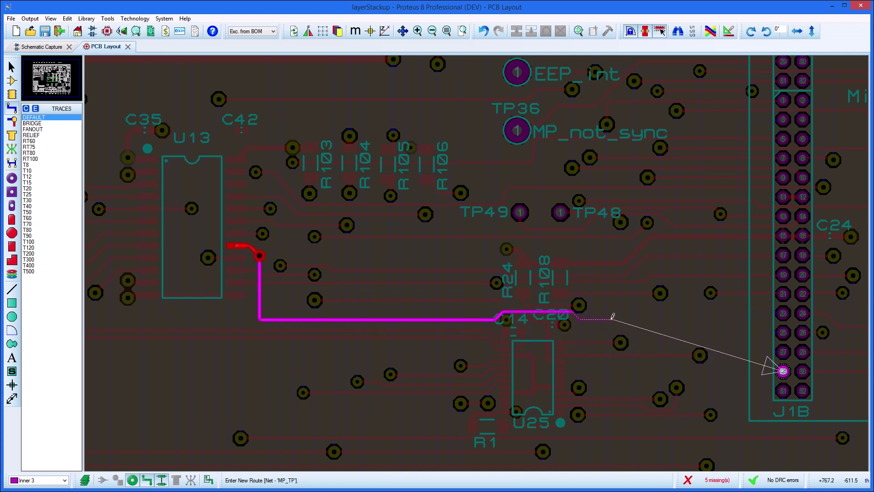
double_click(646, 325)
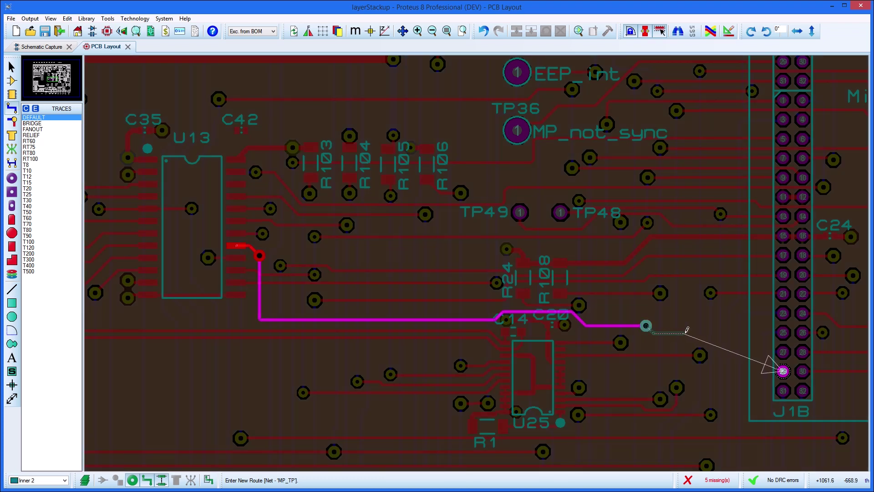
click(784, 371)
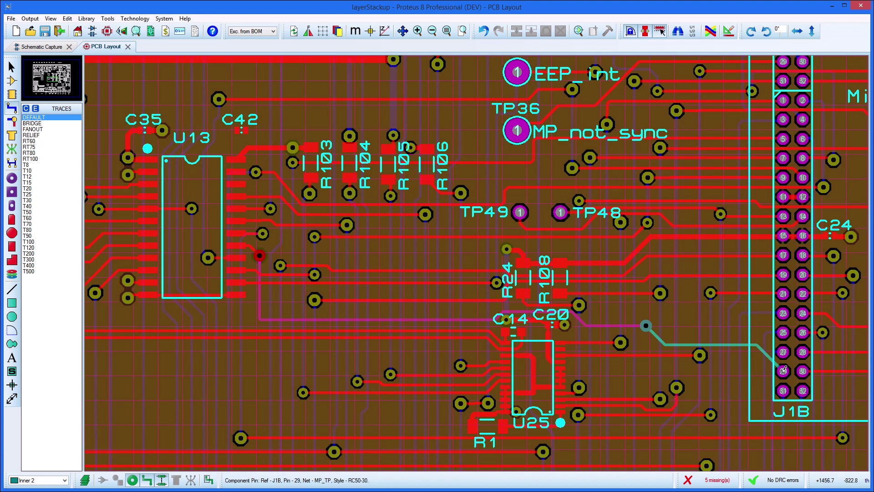
- Check the new I2-I3 via's properties and accept them unchanged
right_click(646, 324)
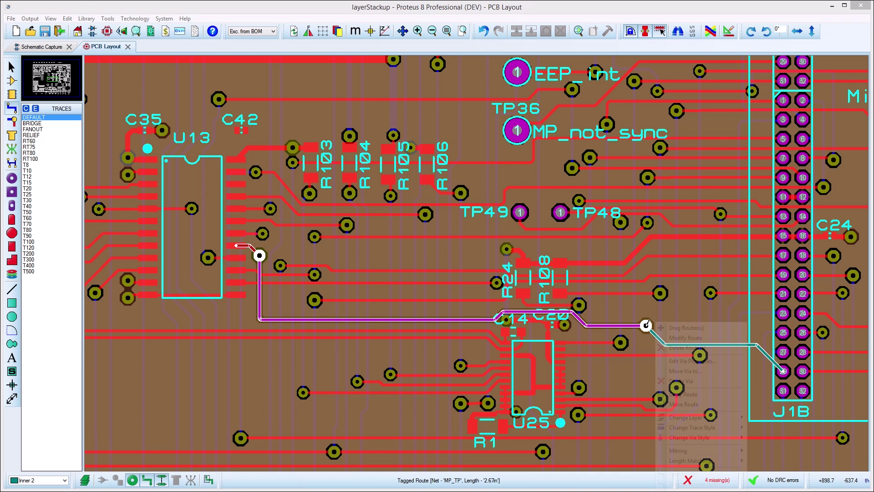
click(673, 363)
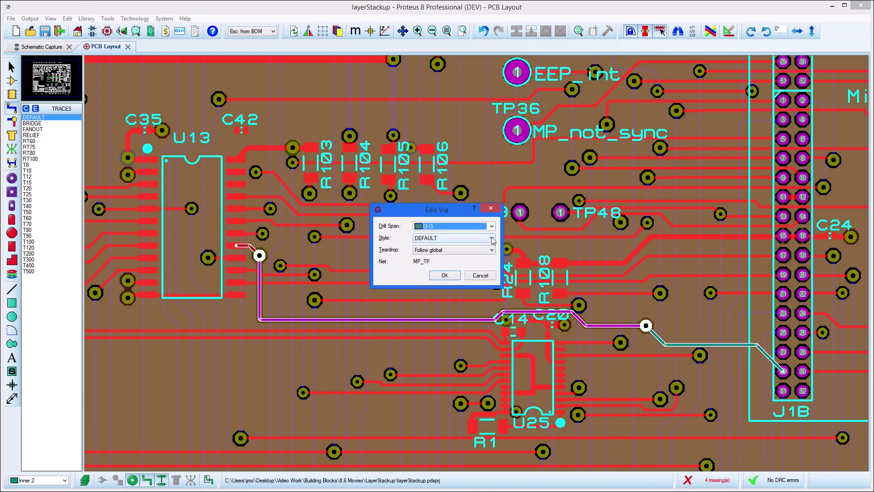
click(452, 278)
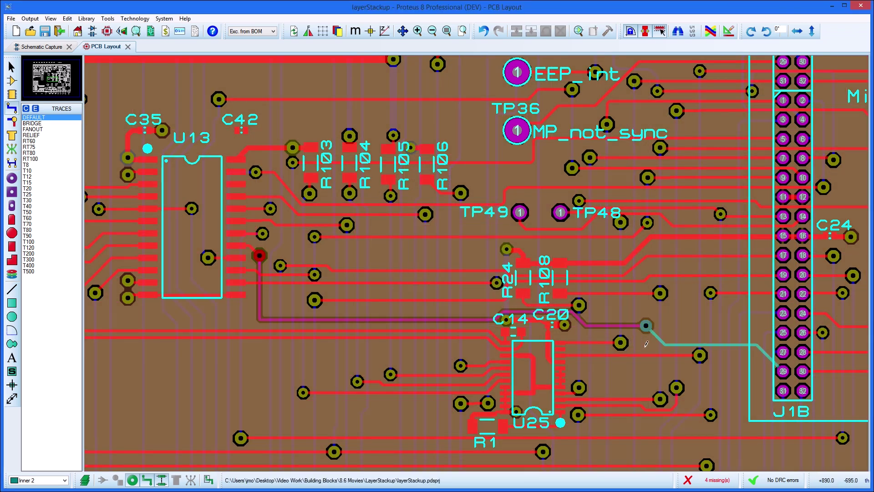
- Fan out C42's GND pad 2 and +3.3V pin 1 with short stubs ending in vias
click(247, 129)
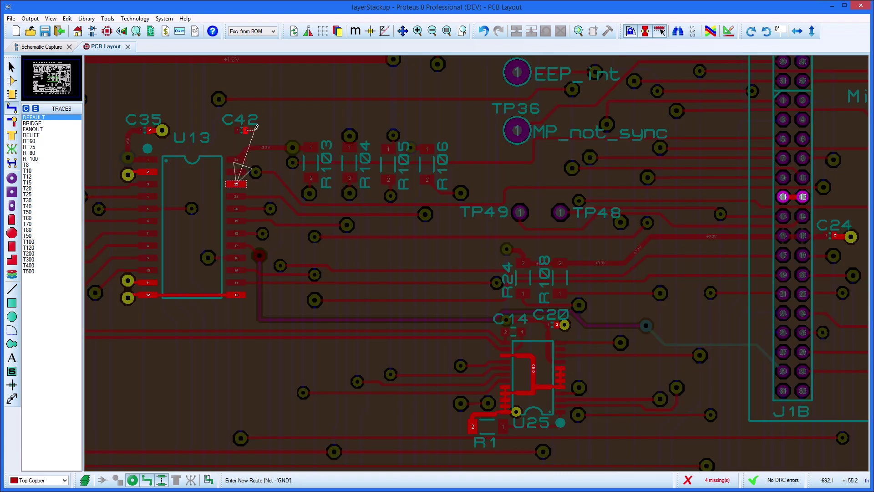
double_click(259, 130)
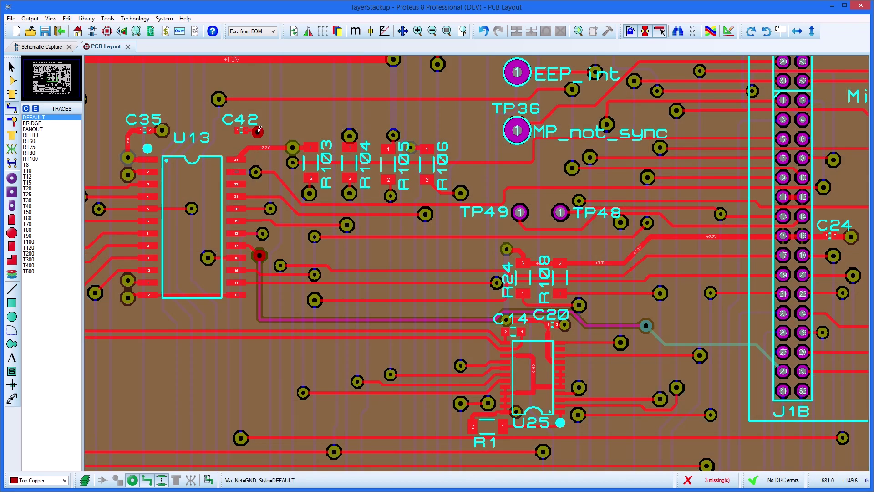
click(239, 129)
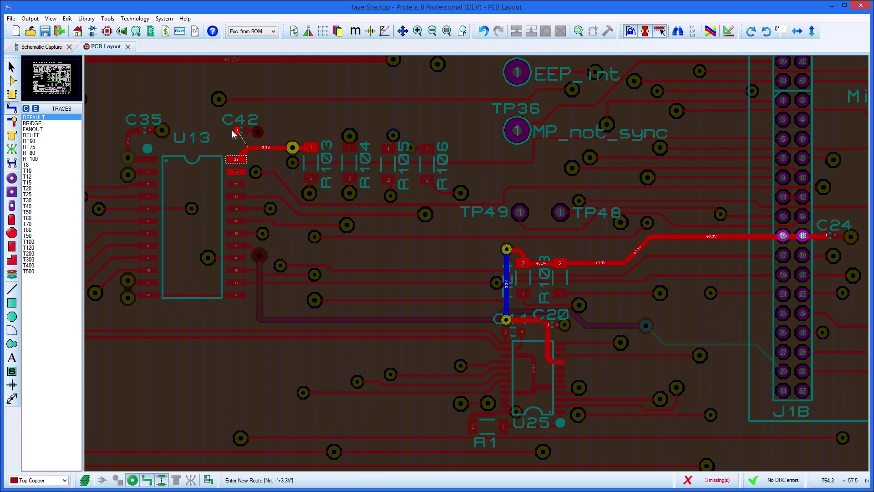
double_click(225, 129)
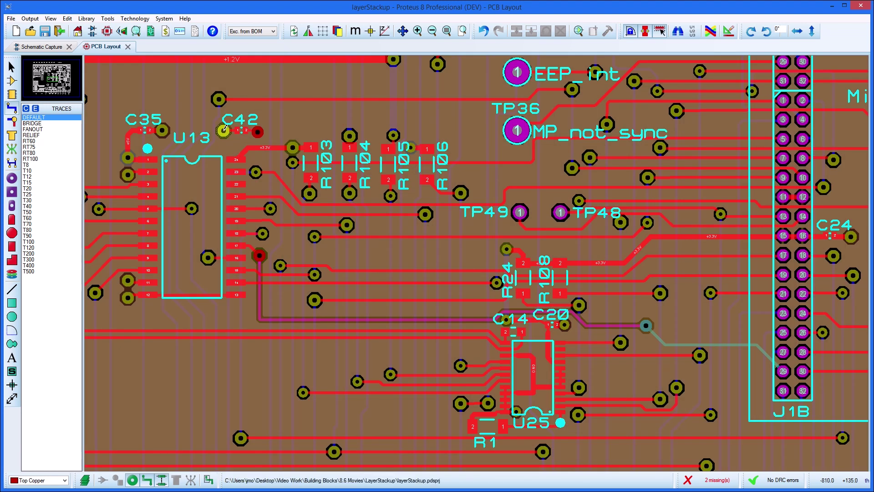
- Fan out U13's GND pins to vias, cancelling the failed pin 22 route and completing pin 13
click(237, 182)
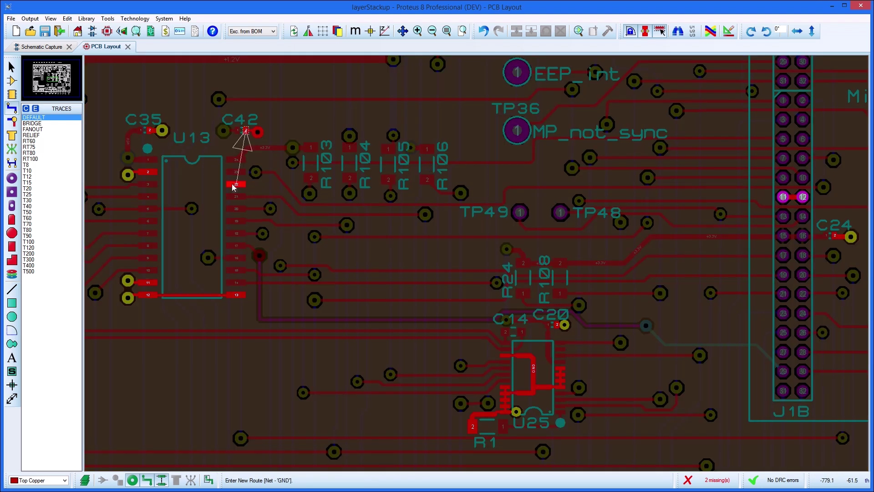
double_click(214, 182)
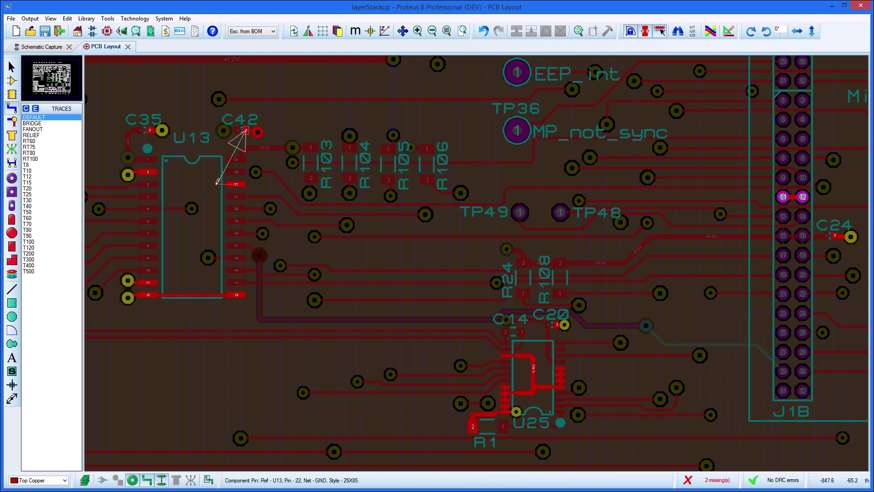
key(Escape)
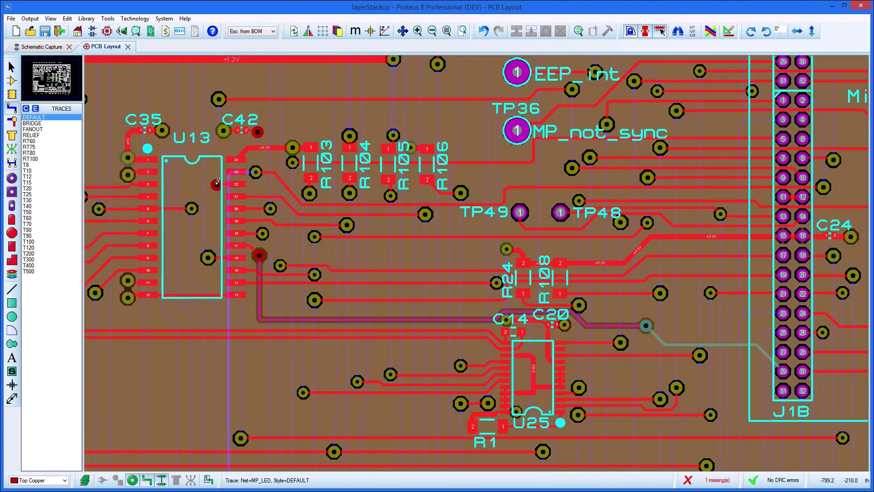
click(238, 294)
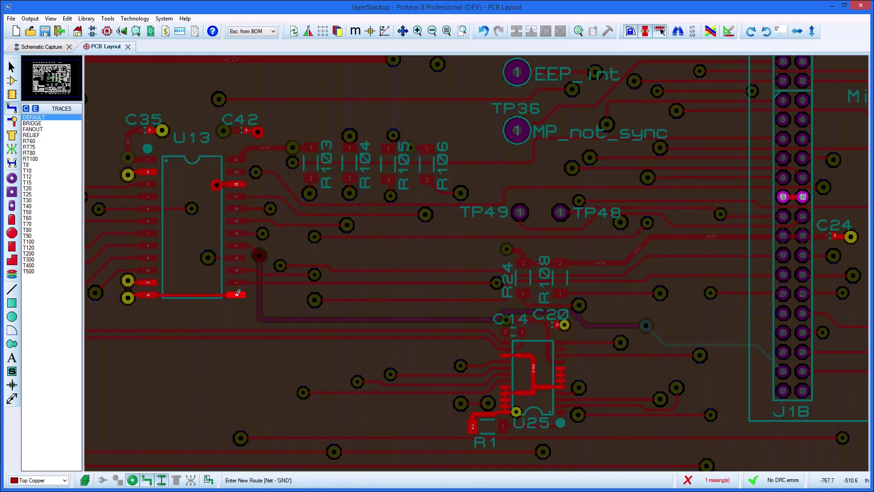
double_click(251, 319)
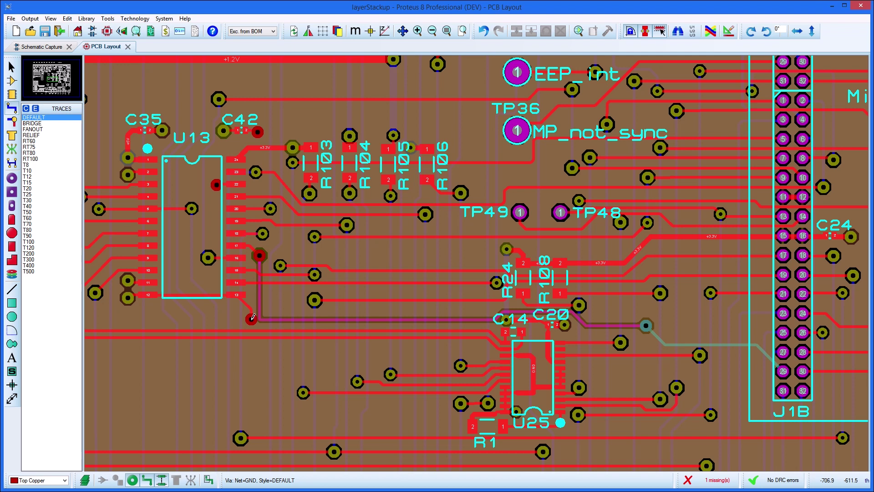
- Create Manufacturing Notes from PCB Manufacturing Document.pjnt and scroll down to the Layer Stackup section
click(194, 32)
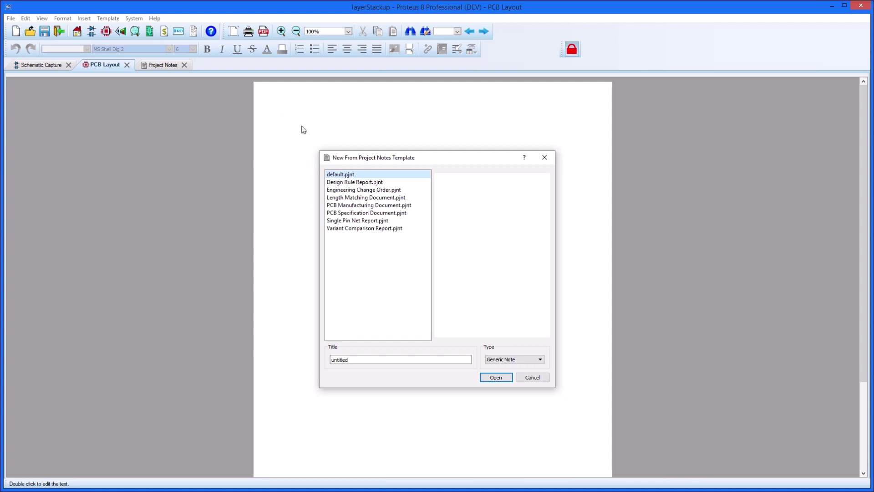
click(360, 206)
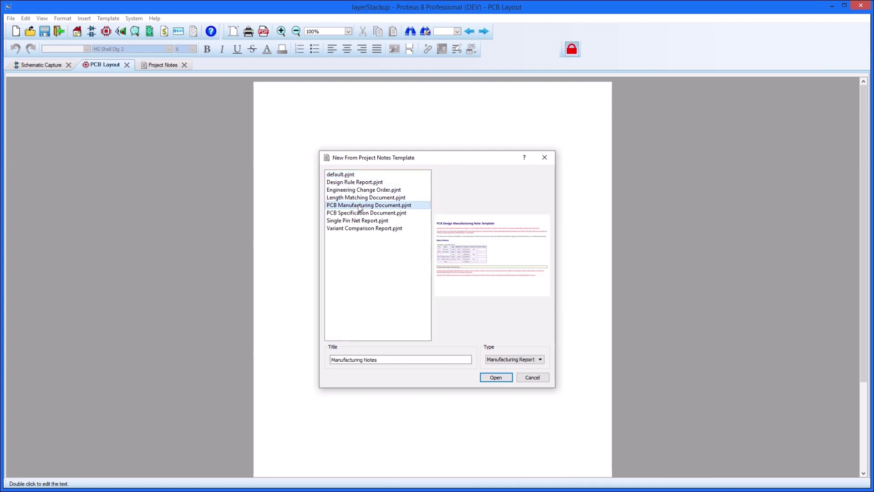
click(494, 379)
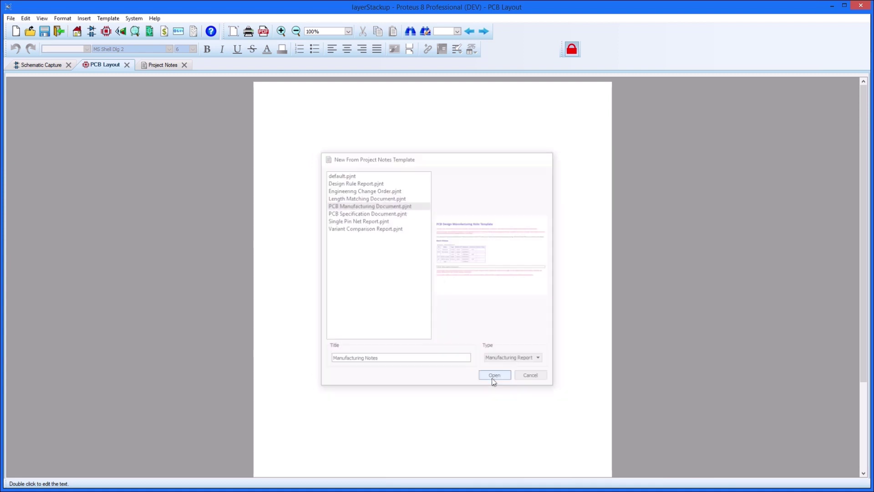
scroll(494, 381, down, 4)
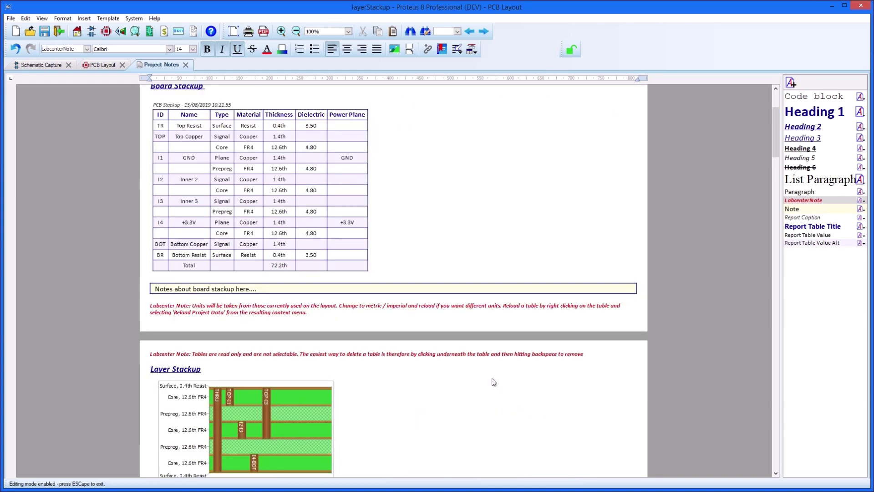